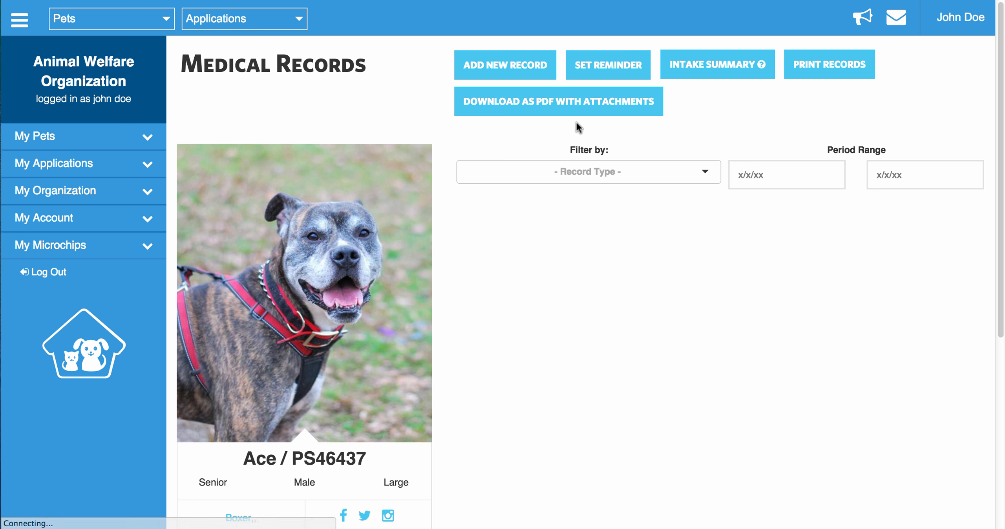
# Step: Open the form for adding a new medical record for Ace and look over its fields
pyautogui.click(530, 71)
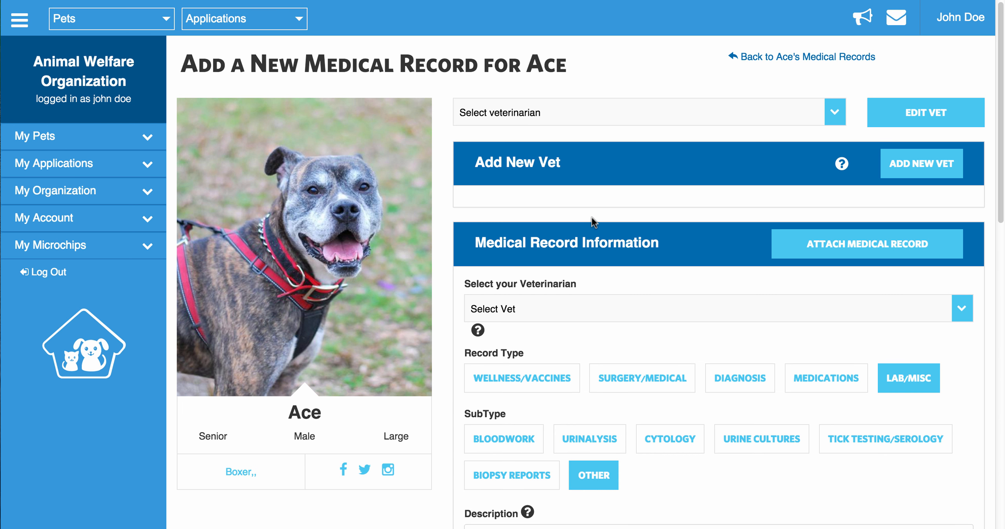
pyautogui.scroll(-10, 591, 217)
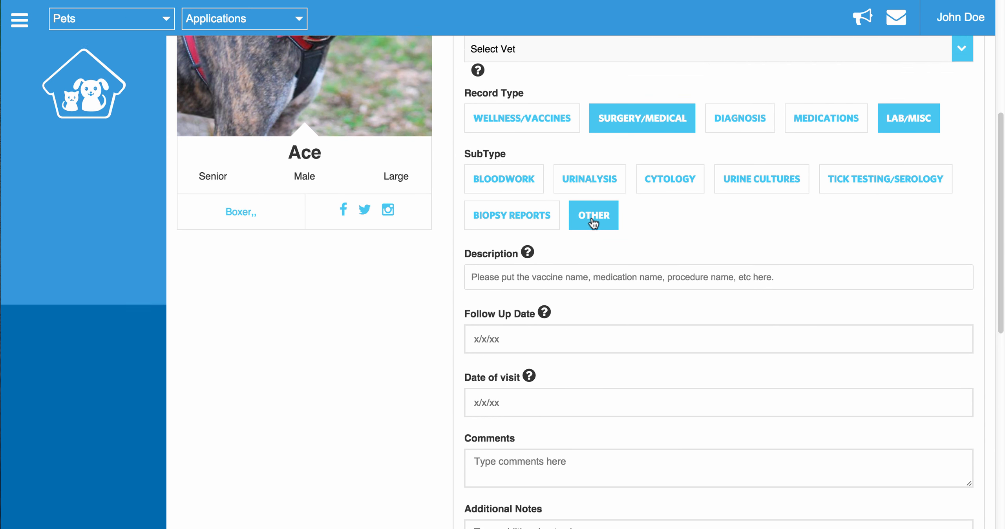
pyautogui.scroll(10, 592, 217)
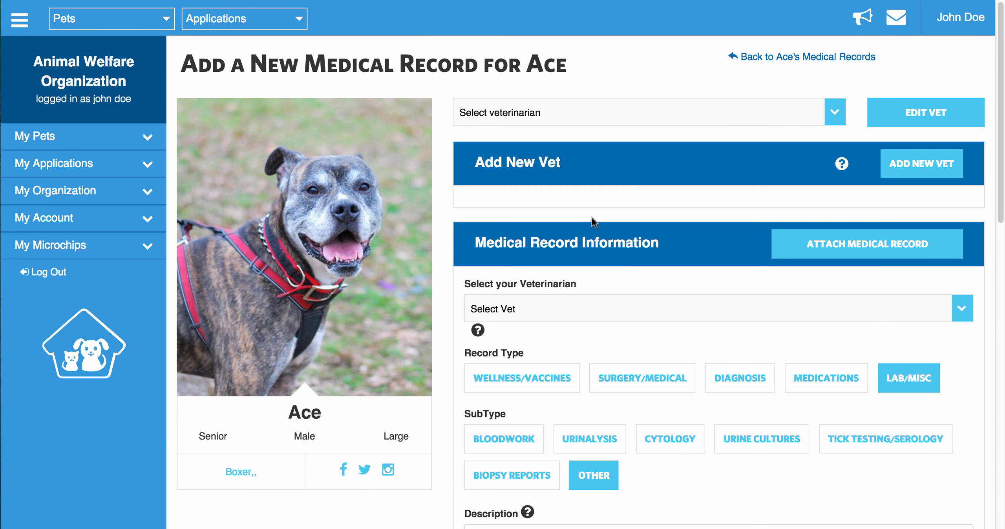
# Step: Open the organization-wide medical records list and search it for Abbi
pyautogui.click(69, 144)
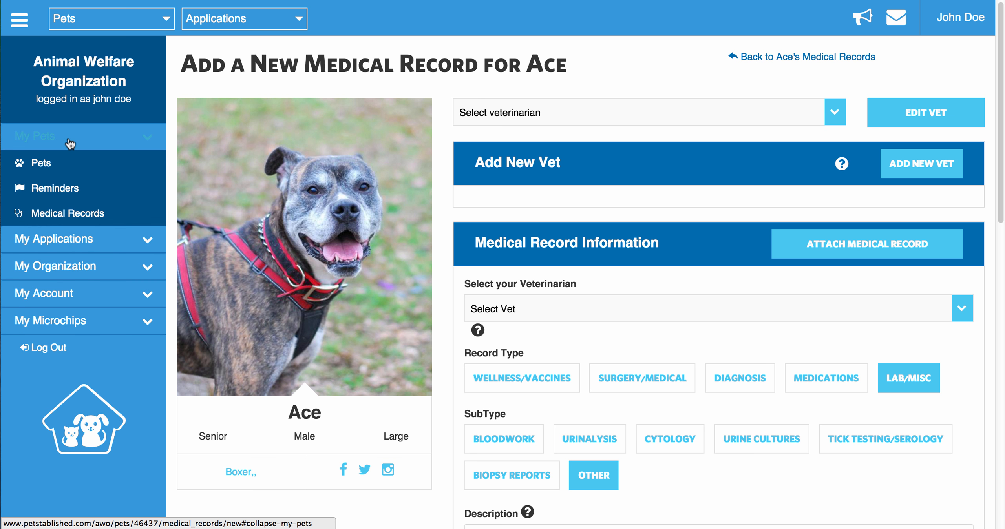
pyautogui.click(66, 218)
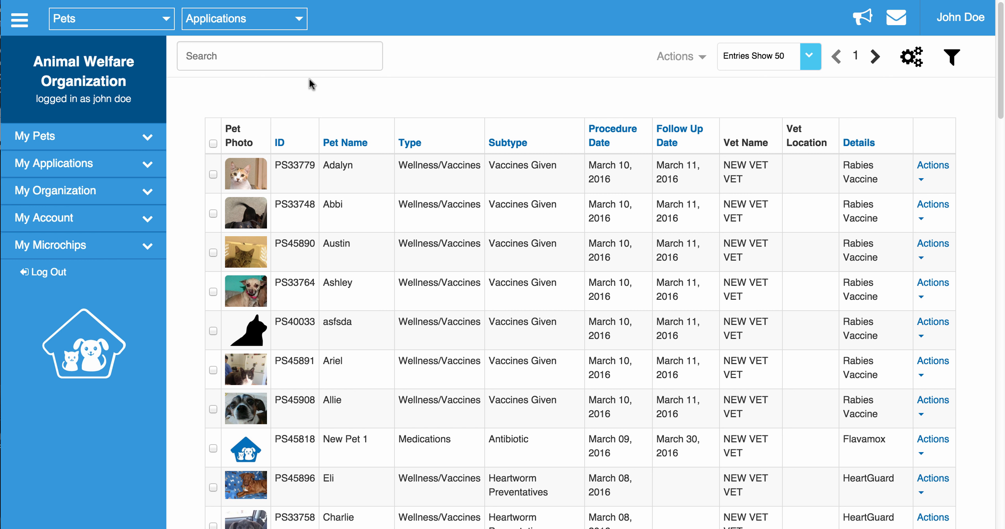
pyautogui.click(248, 50)
pyautogui.write('Abbi')
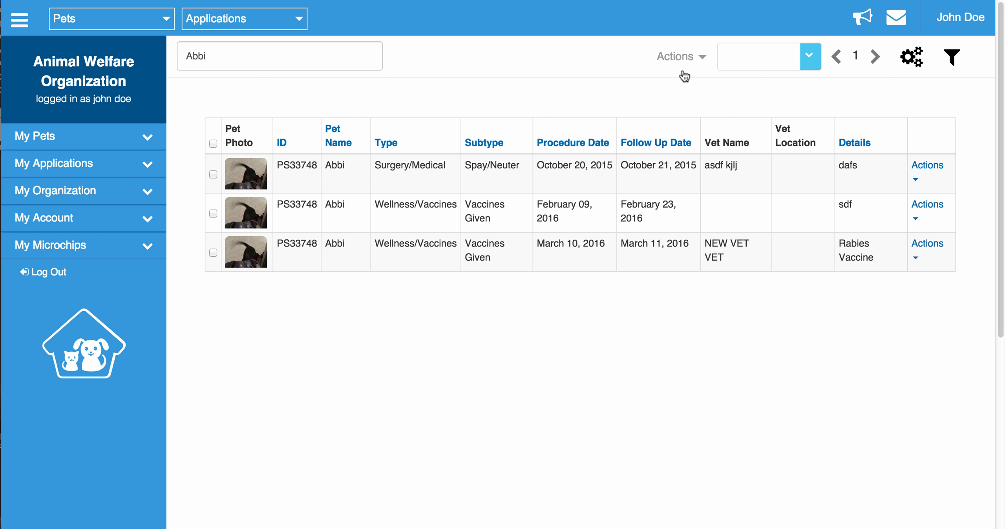
# Step: Create a shared new medical record for the pets Ace, Adalyn, Abbi and both Allie entries
pyautogui.click(670, 62)
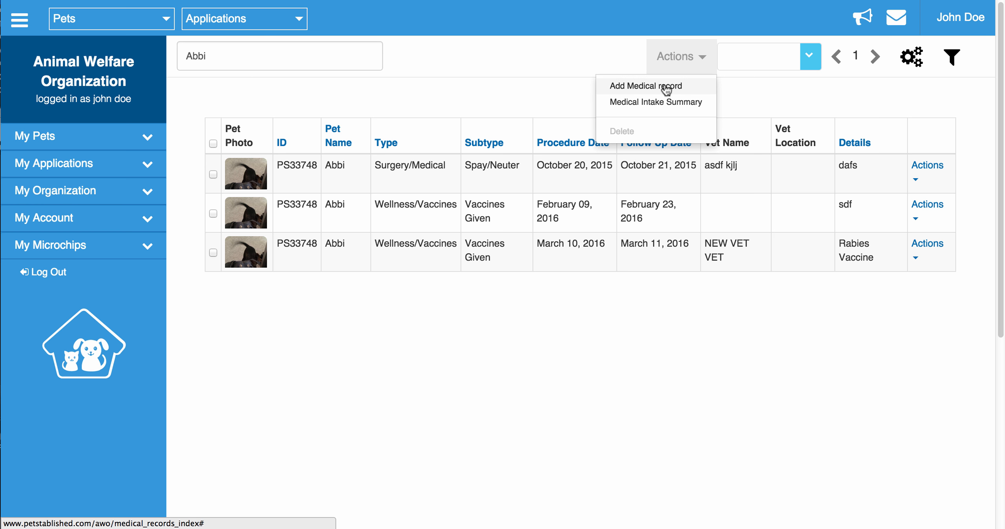
pyautogui.click(664, 85)
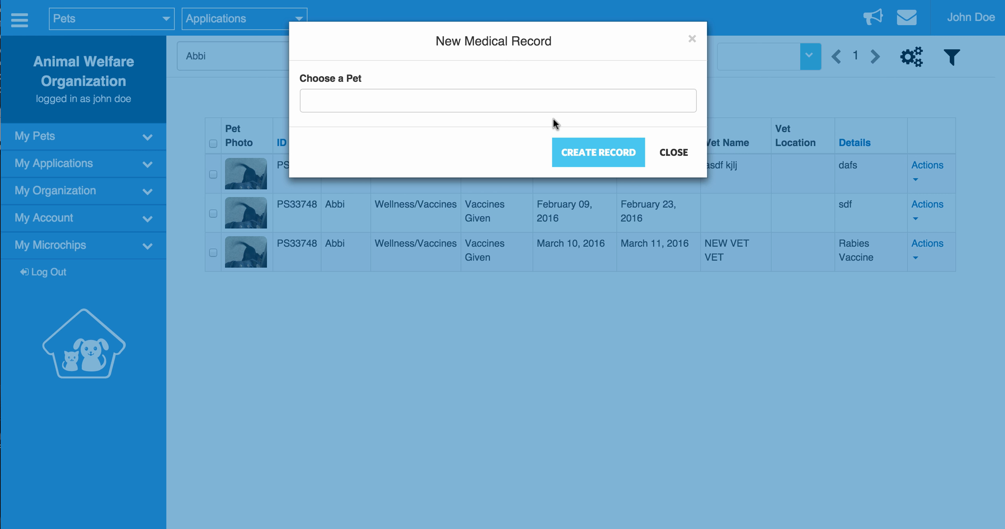
pyautogui.click(469, 95)
pyautogui.click(446, 149)
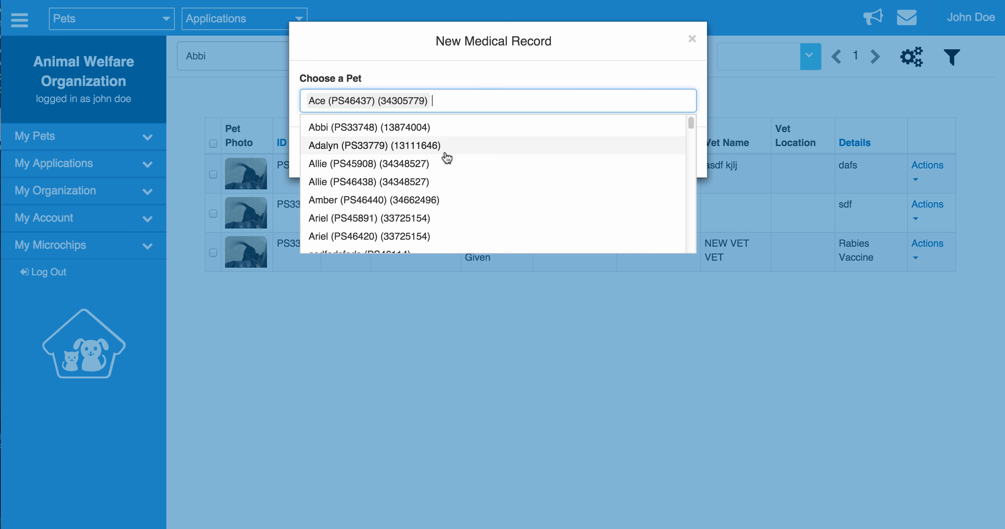
pyautogui.click(446, 153)
pyautogui.click(446, 154)
pyautogui.click(446, 154)
pyautogui.click(447, 155)
pyautogui.click(595, 65)
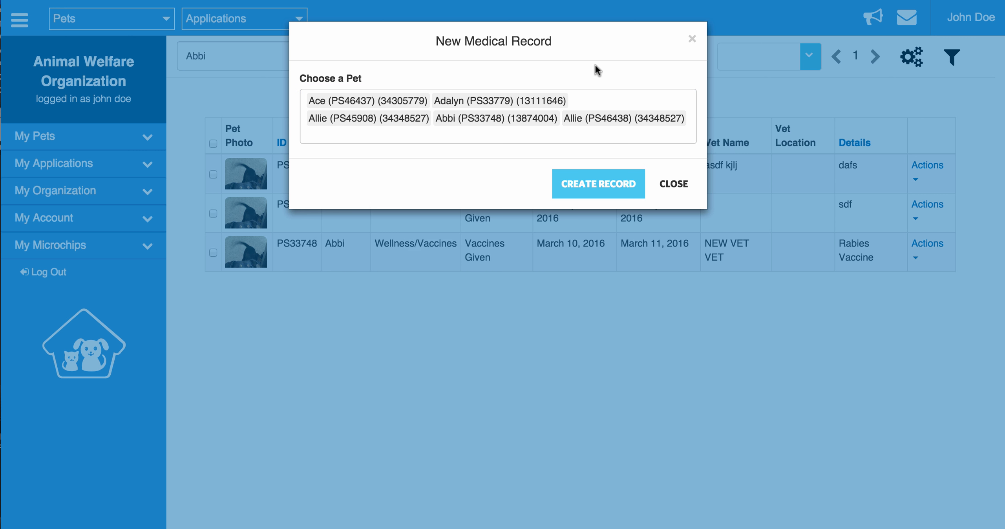
pyautogui.click(603, 183)
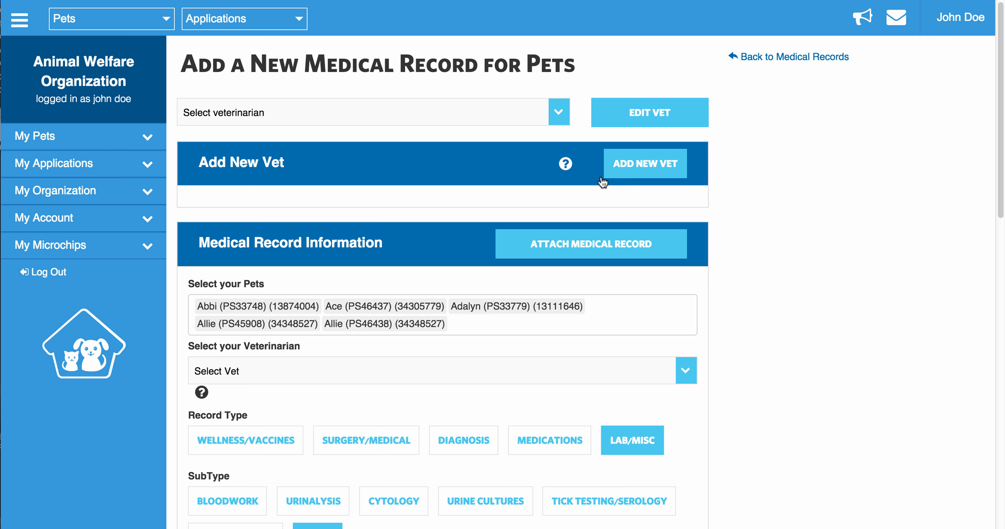
# Step: Expand the form for adding a new vet and review its contact fields and the veterinarian selection
pyautogui.scroll(-5, 526, 210)
pyautogui.scroll(2, 526, 208)
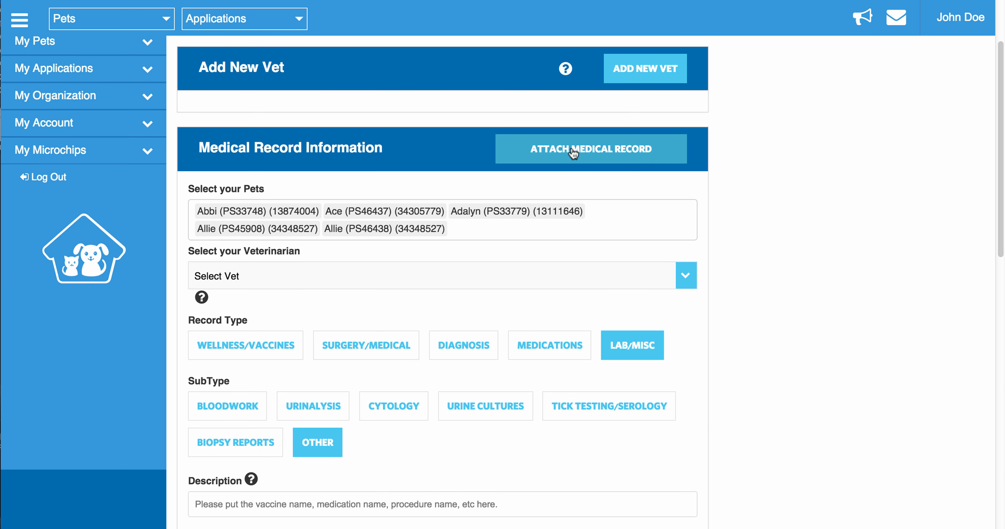
pyautogui.click(634, 82)
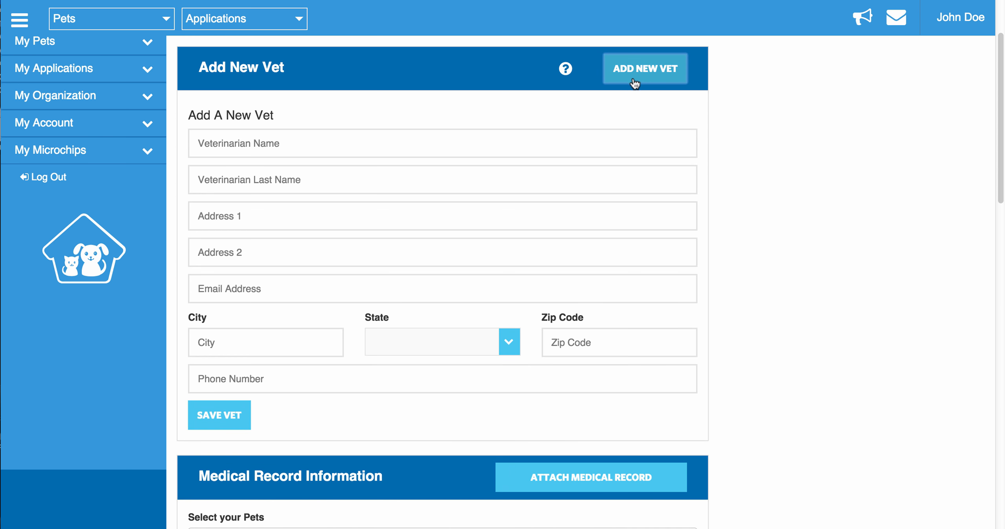
pyautogui.scroll(-6, 426, 244)
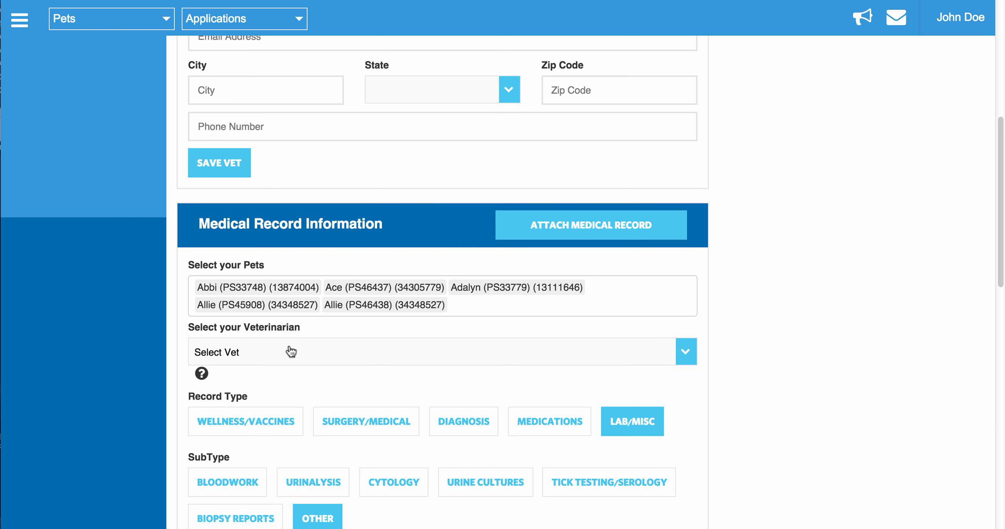
pyautogui.scroll(-2, 291, 349)
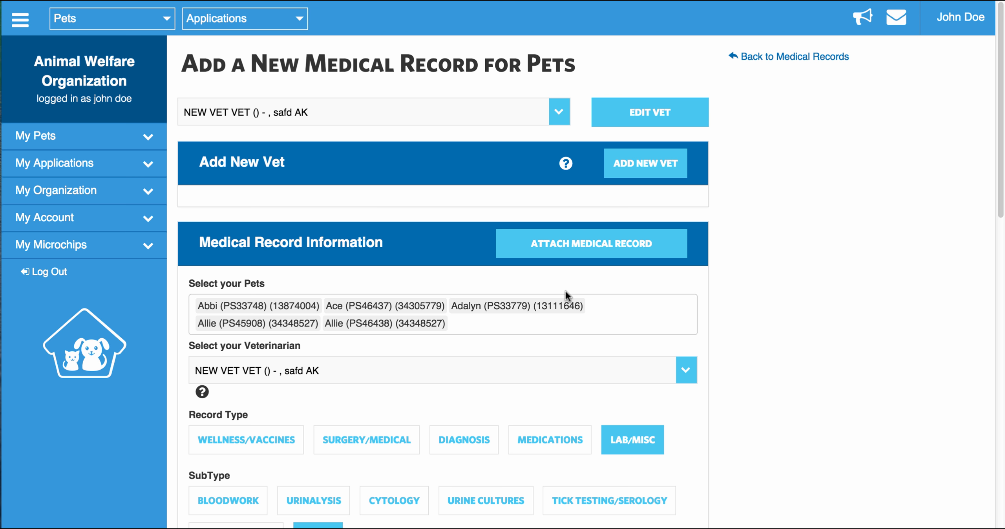
pyautogui.scroll(-2, 565, 291)
pyautogui.click(467, 244)
pyautogui.click(778, 311)
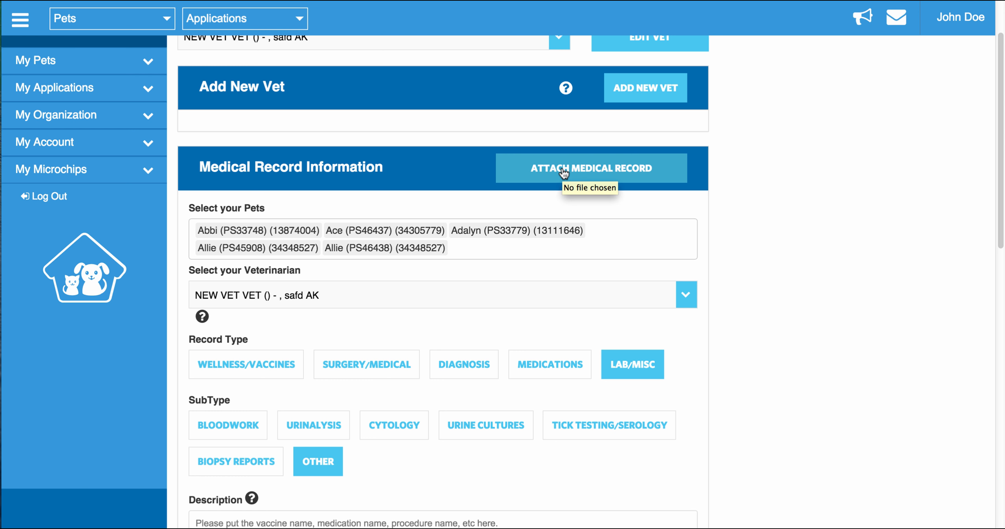
# Step: Set the record type to Wellness/Vaccines with the subtype Vaccines Given
pyautogui.scroll(-5, 563, 172)
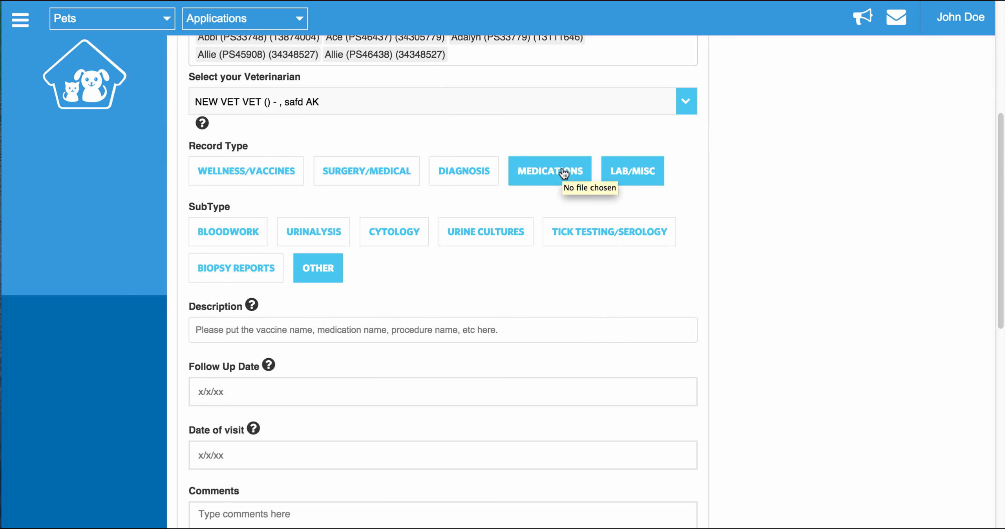
pyautogui.click(220, 182)
pyautogui.click(248, 240)
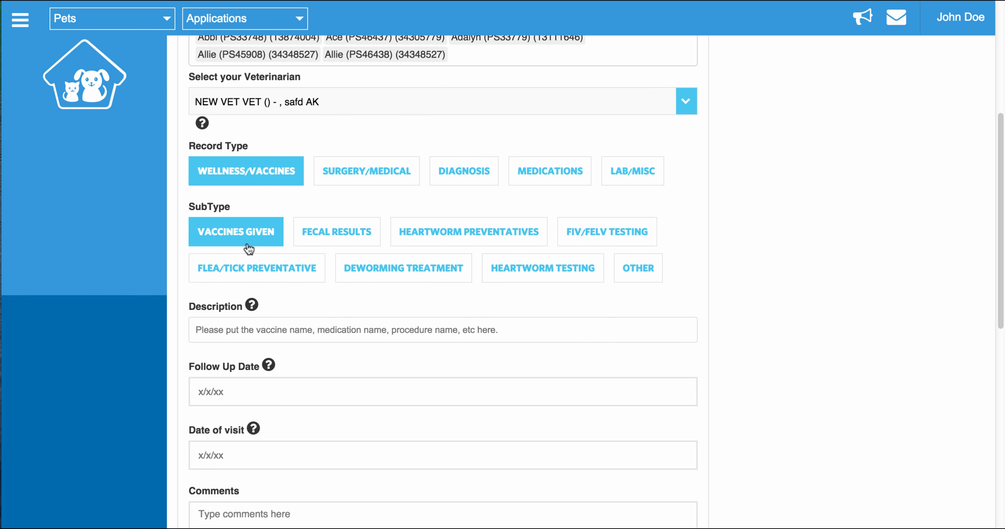
# Step: Enter "[Rabies Shot]" as the record's description and save "Rabies Shot" as a reusable tag
pyautogui.click(366, 324)
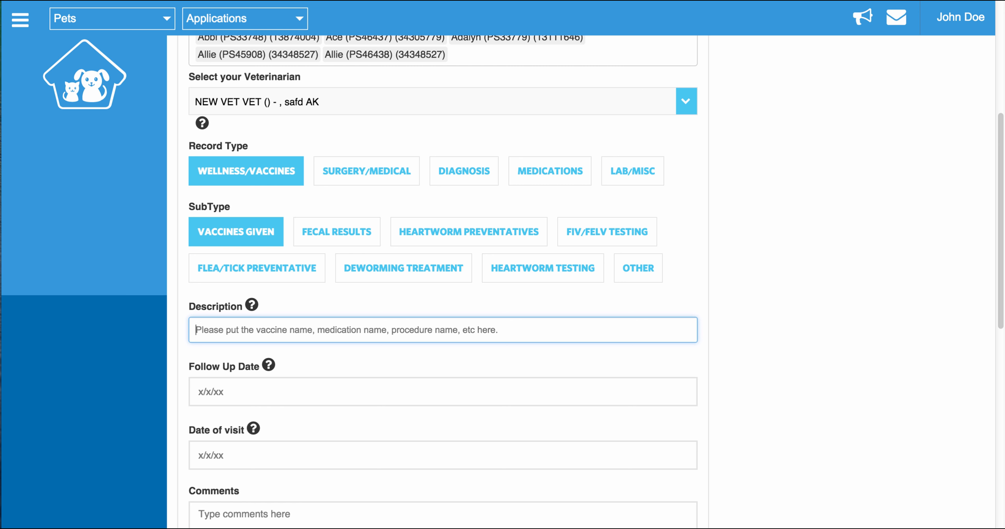
pyautogui.write('[Rabies Shot]')
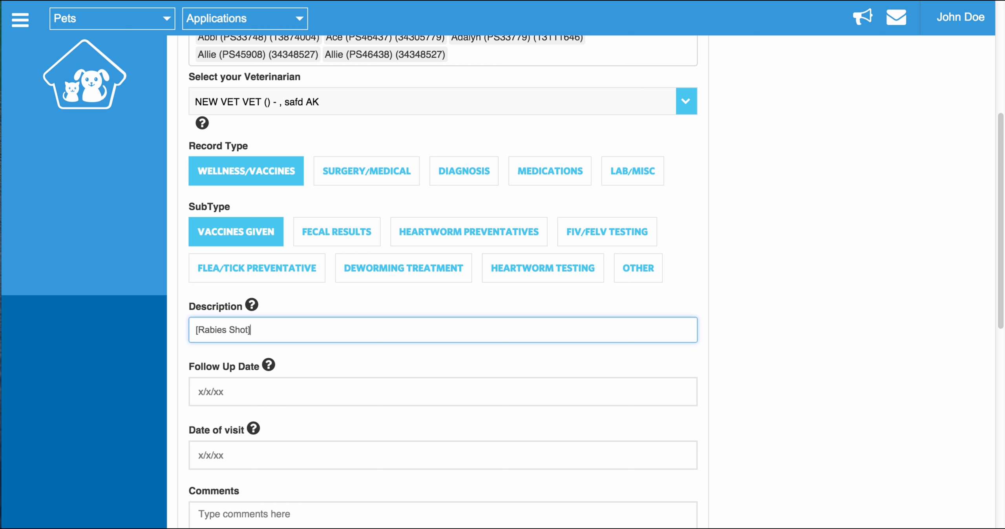
pyautogui.press('Return')
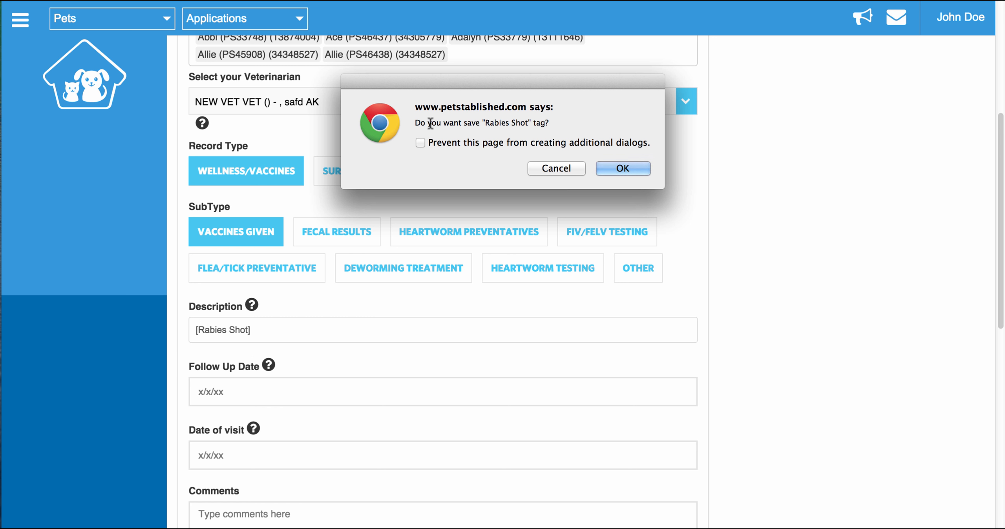
pyautogui.click(639, 170)
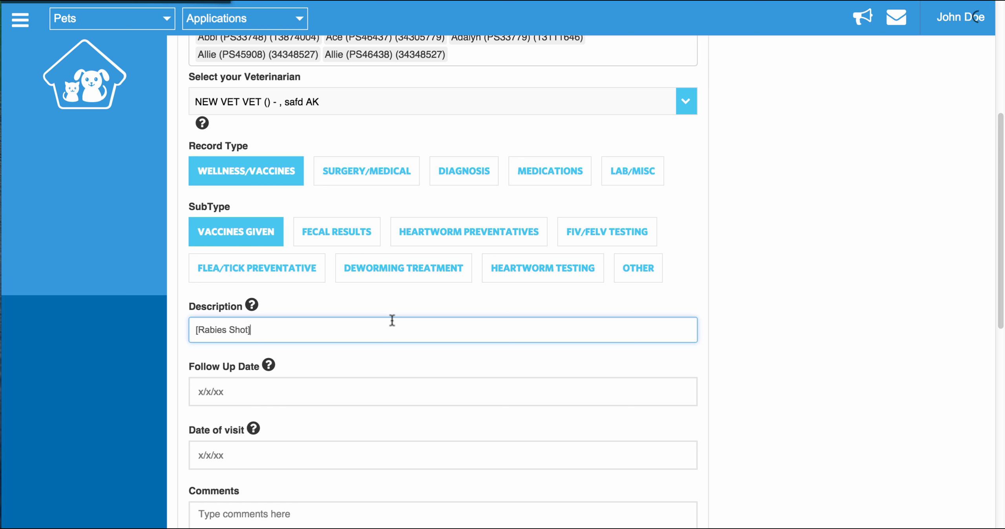
pyautogui.write('@Rab')
pyautogui.press('Down')
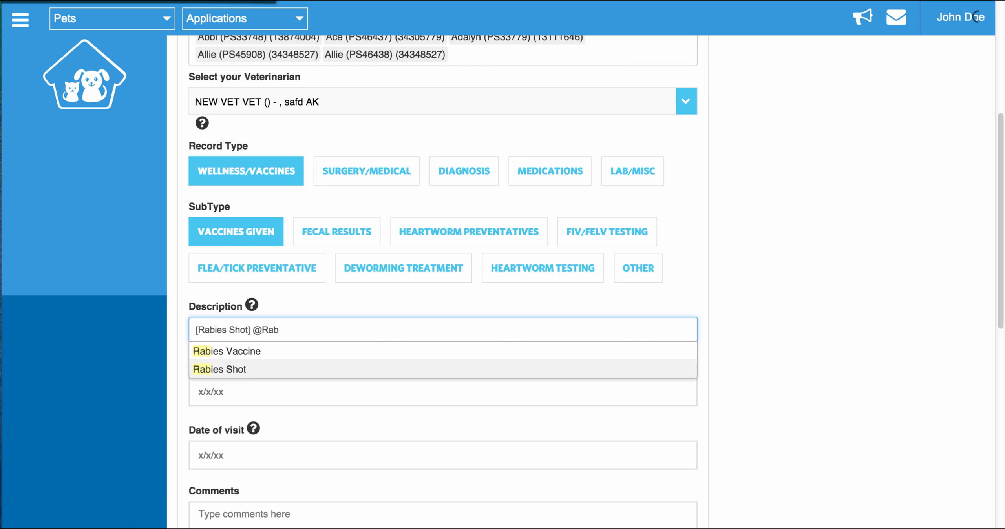
pyautogui.press('Return')
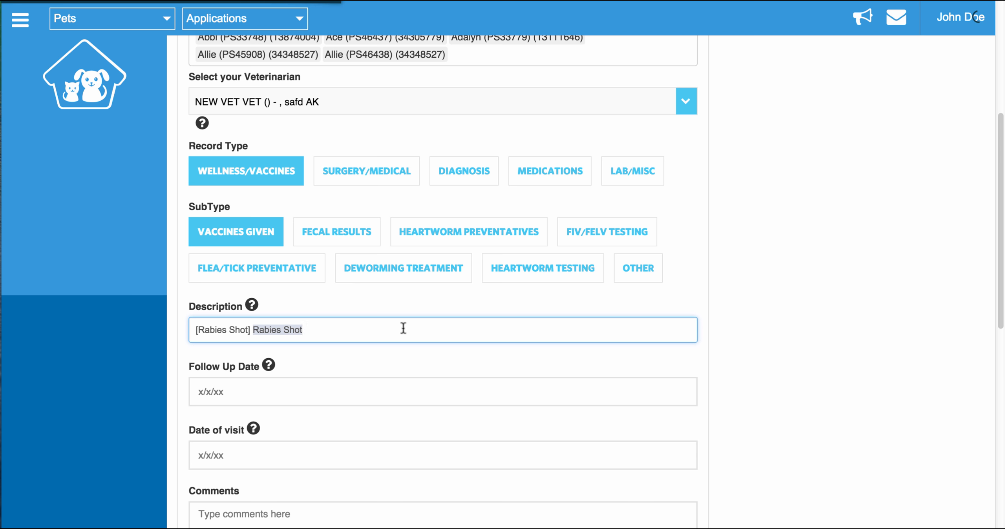
pyautogui.press('BackSpace')
# Step: Enable a reminder for the medical record
pyautogui.scroll(-3, 403, 328)
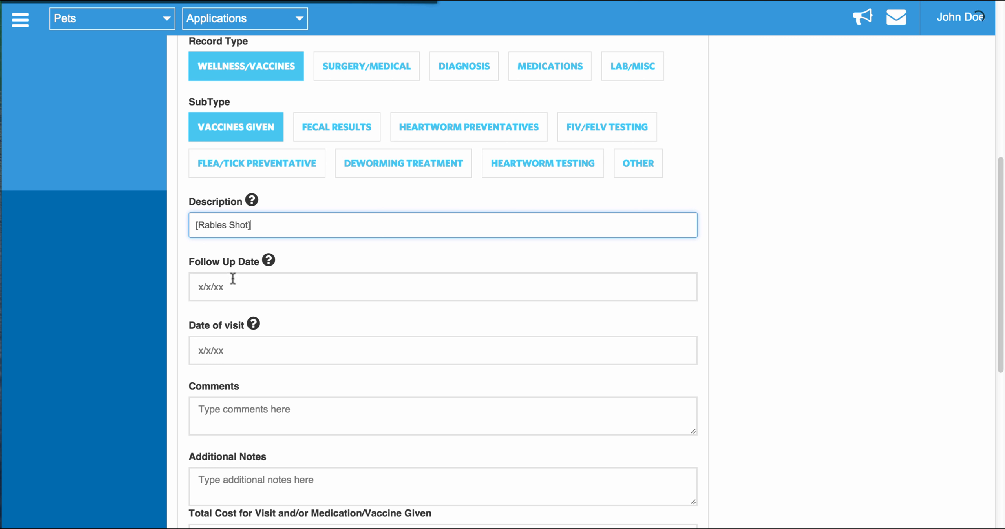
pyautogui.scroll(-3, 231, 284)
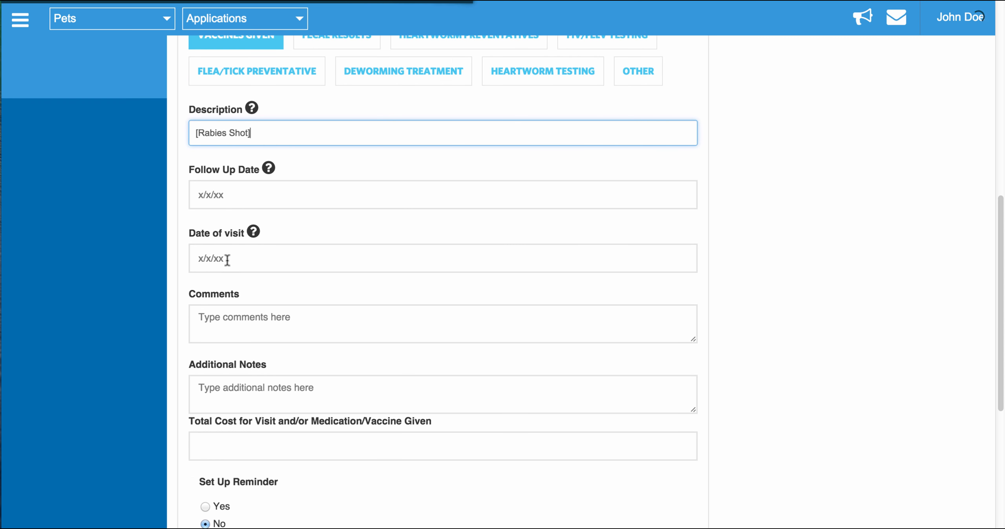
pyautogui.scroll(-2, 220, 259)
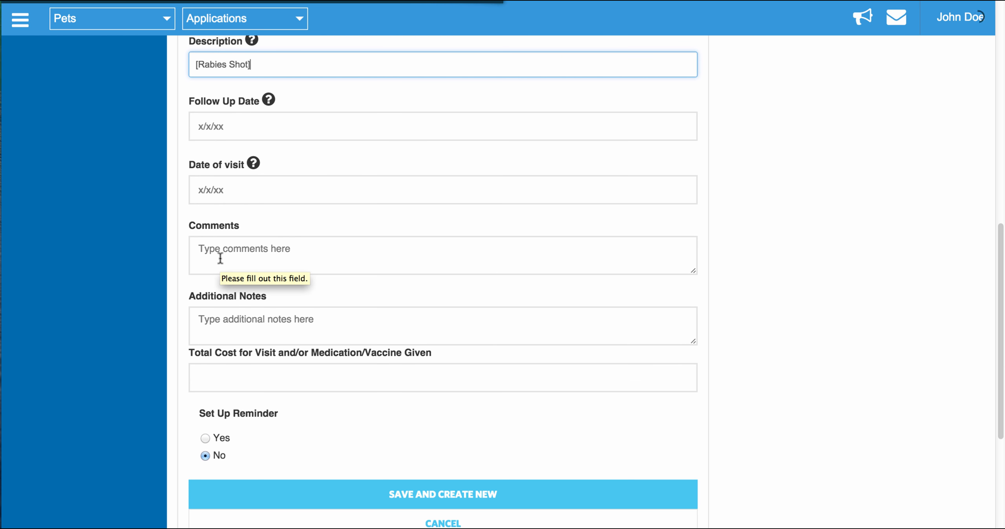
pyautogui.scroll(-2, 230, 328)
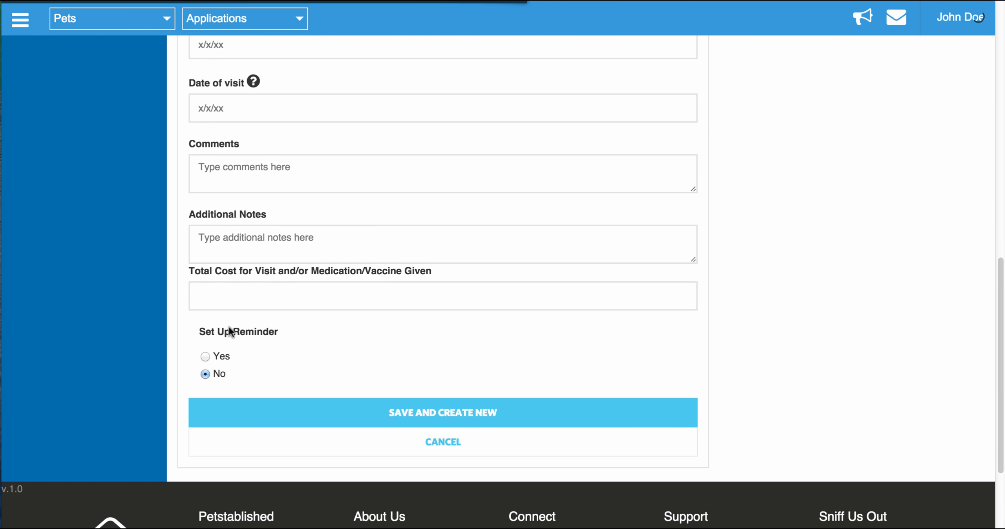
pyautogui.click(218, 359)
pyautogui.scroll(-4, 294, 346)
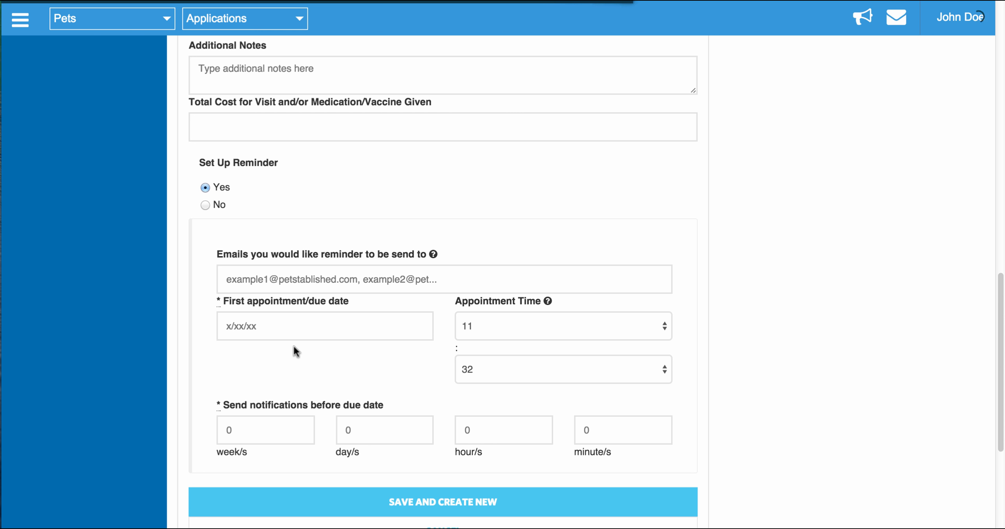
# Step: Set the reminder's first appointment/due date to 03/14/2016 and save the medical record
pyautogui.click(264, 280)
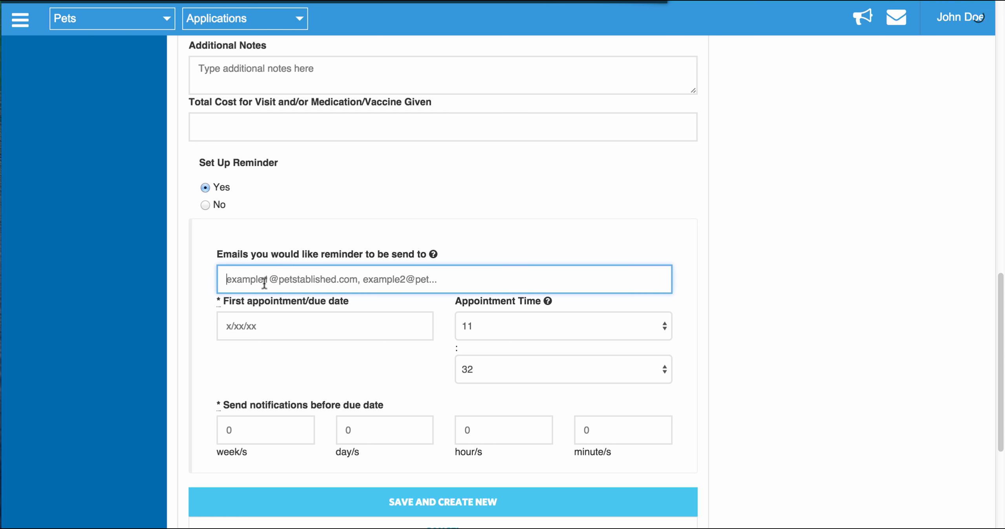
pyautogui.click(277, 326)
pyautogui.click(259, 440)
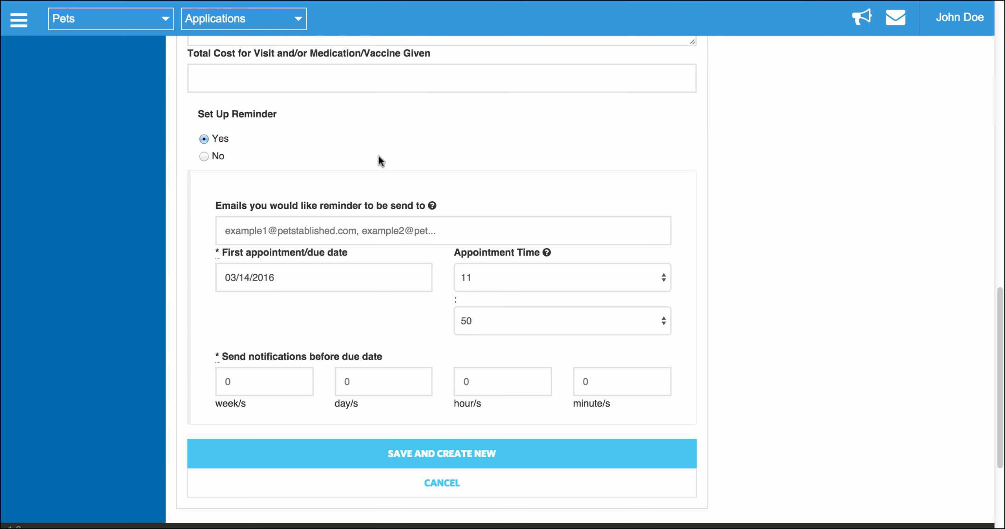
pyautogui.click(501, 461)
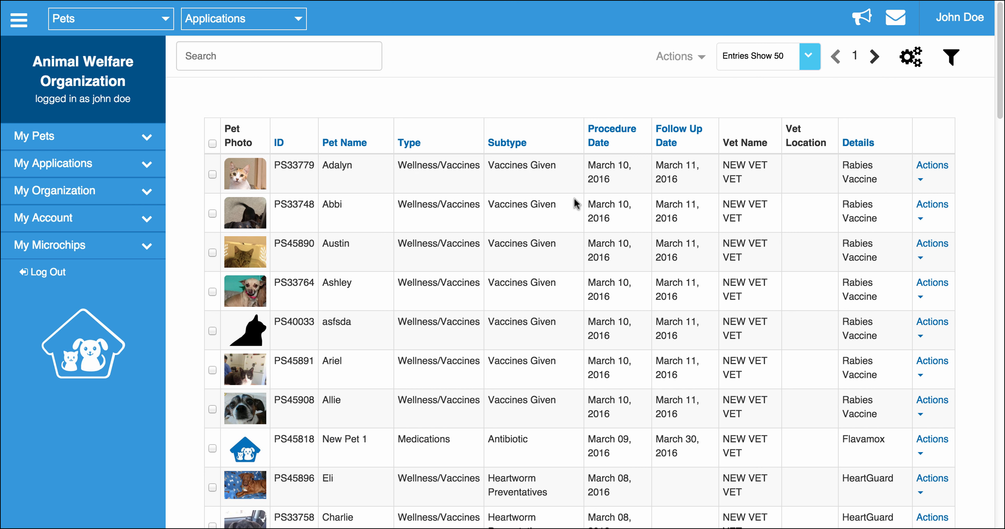
# Step: Open the pets' reminders list and show the actions available for it
pyautogui.click(35, 136)
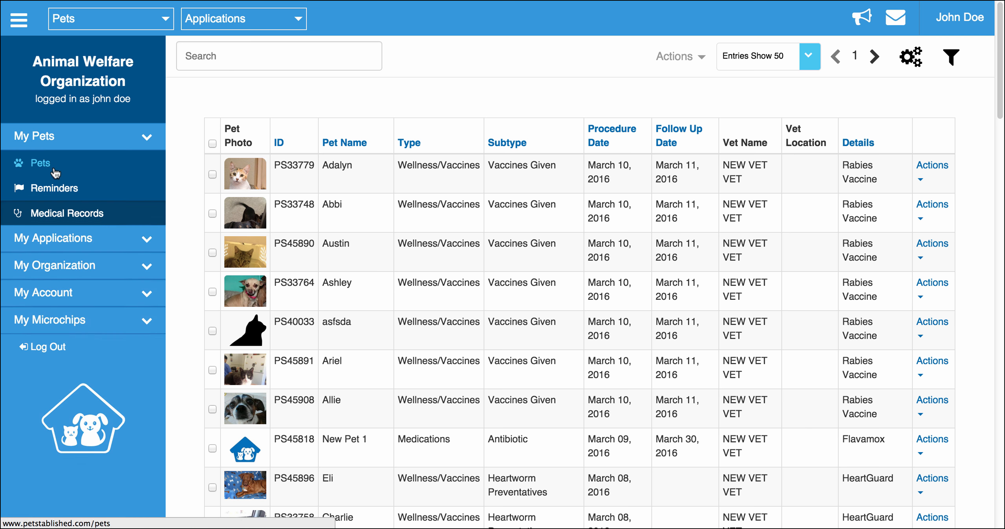
pyautogui.click(58, 189)
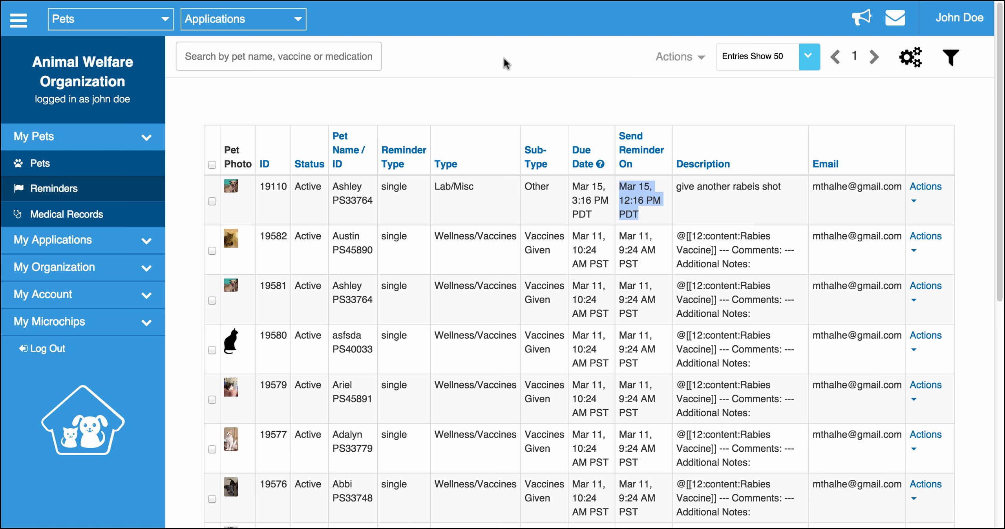
pyautogui.click(693, 72)
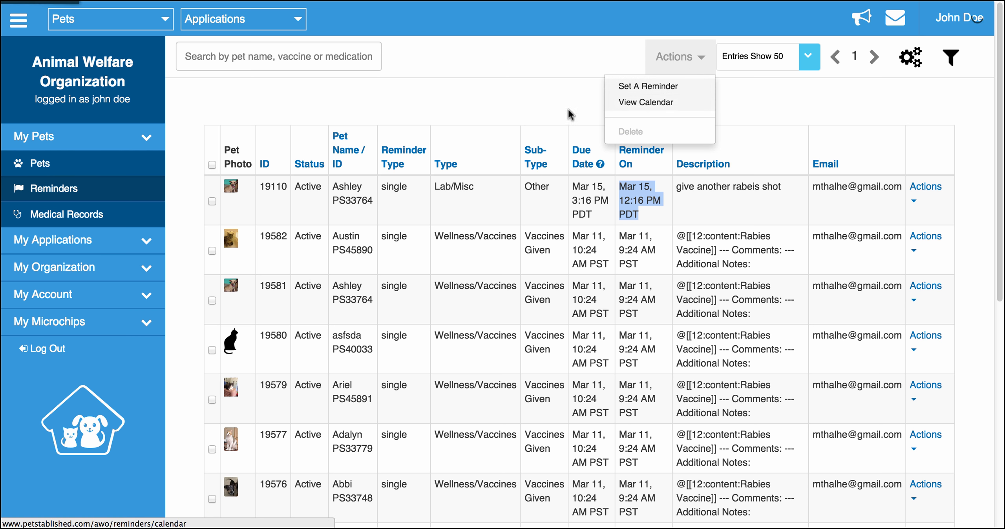
# Step: Start a new medical reminder and choose Adalyn, both Allie entries, Ace and Amber as its pets
pyautogui.click(663, 89)
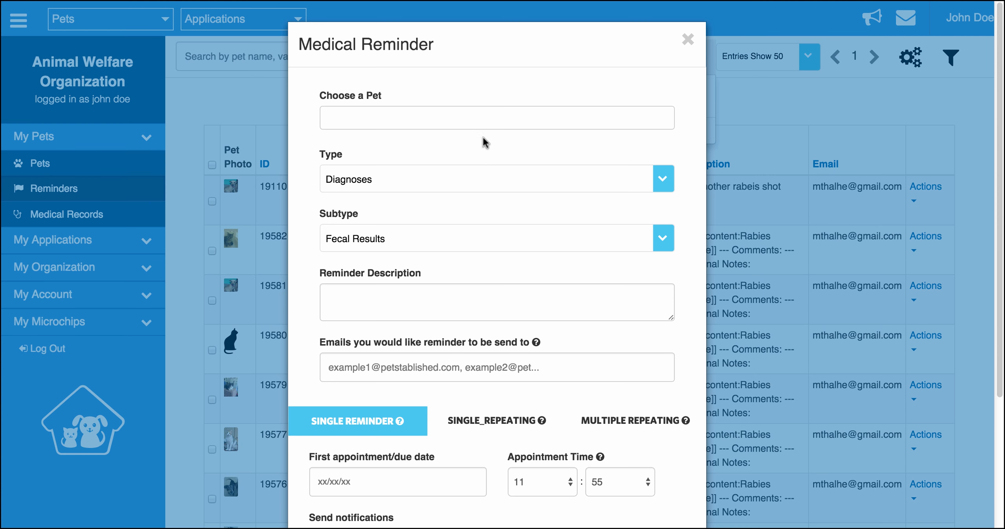
pyautogui.click(482, 124)
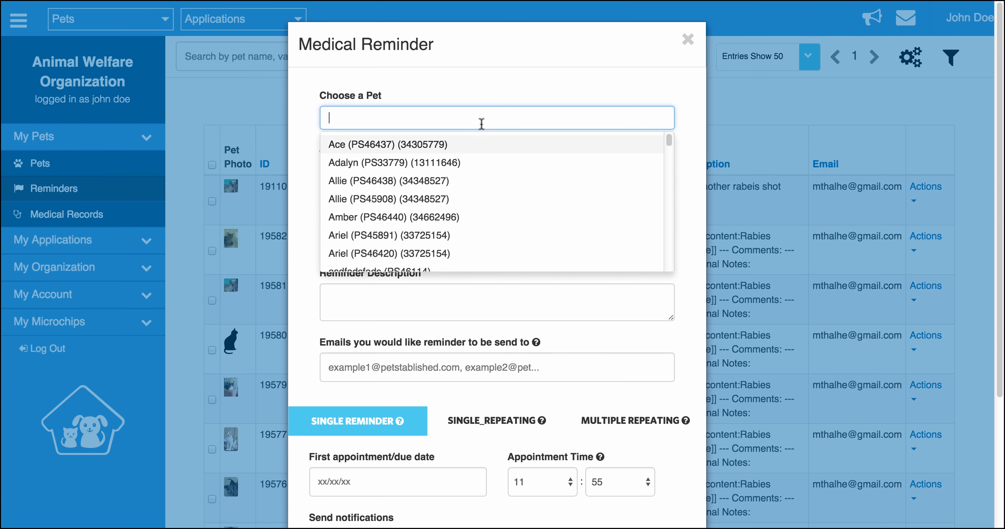
pyautogui.click(467, 170)
pyautogui.click(467, 169)
pyautogui.click(467, 170)
pyautogui.click(467, 169)
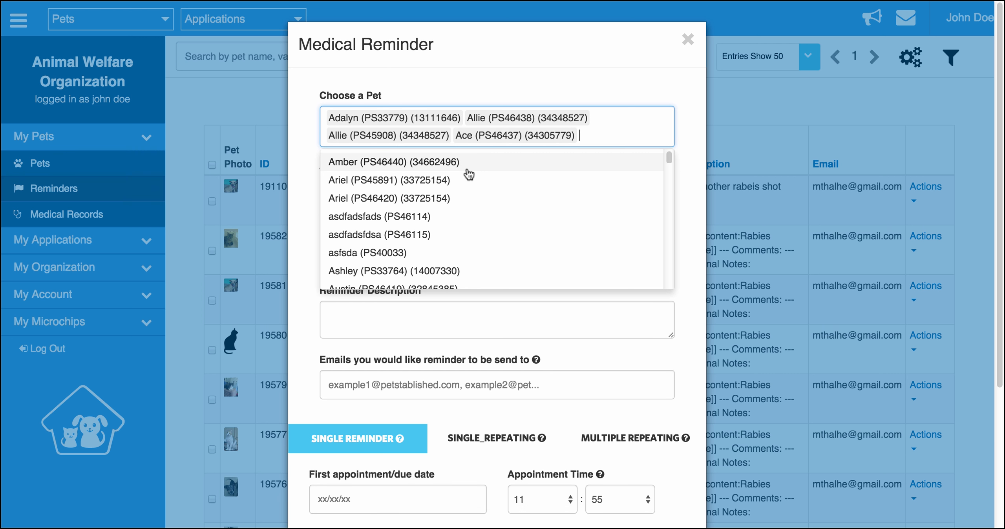
pyautogui.click(468, 169)
pyautogui.click(530, 81)
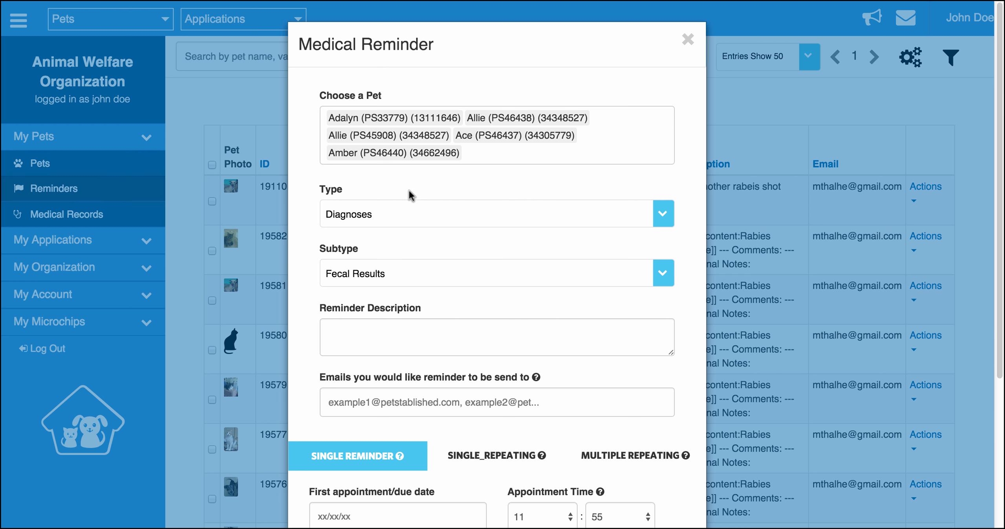
# Step: Set the reminder's type to Wellness/Vaccines and its subtype to Vaccines Given
pyautogui.click(409, 220)
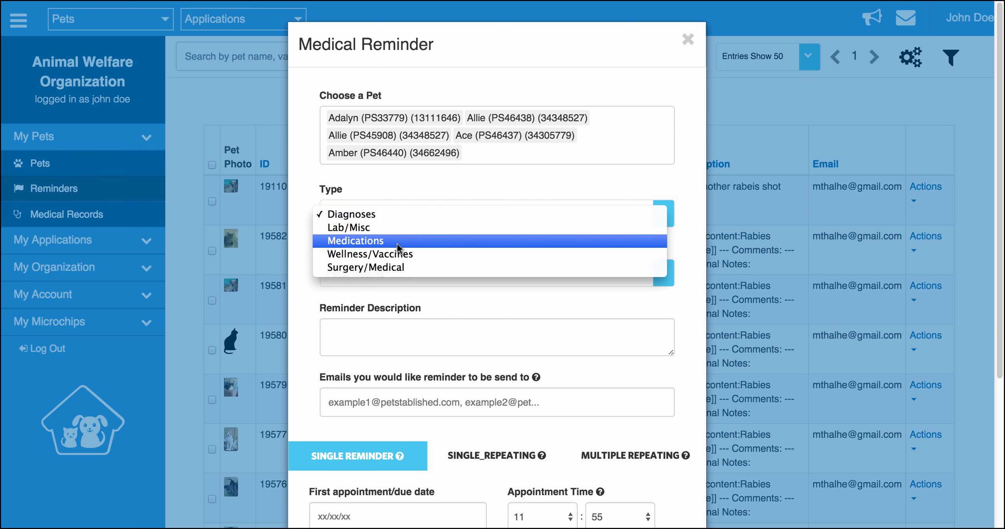
pyautogui.click(400, 255)
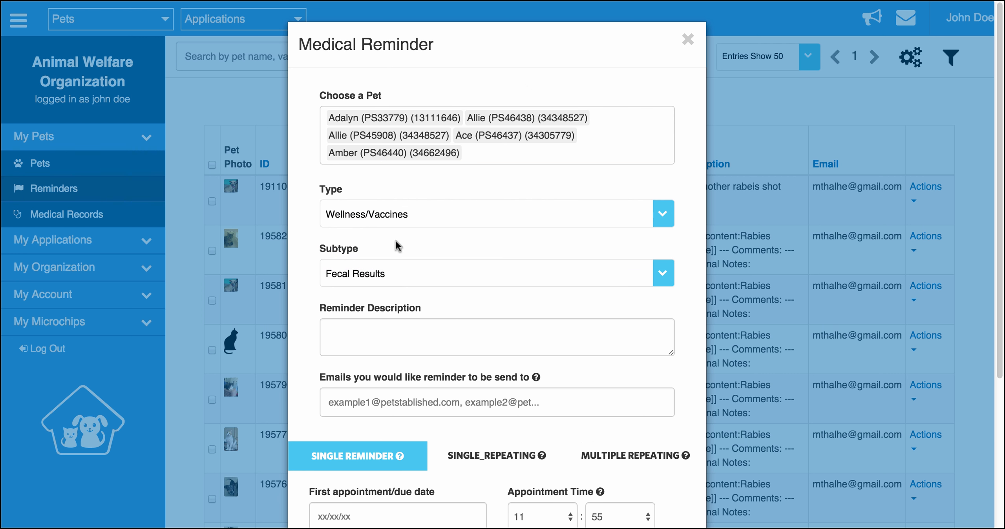
pyautogui.click(394, 270)
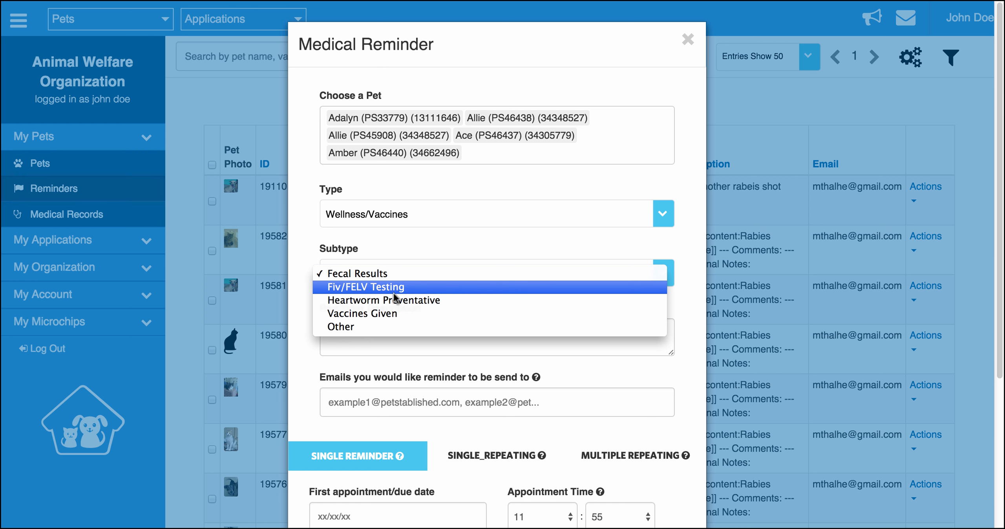
pyautogui.click(394, 313)
# Step: Describe the reminder as "Rabies Booster Shot" and fill in the recipient's e-mail address
pyautogui.click(386, 328)
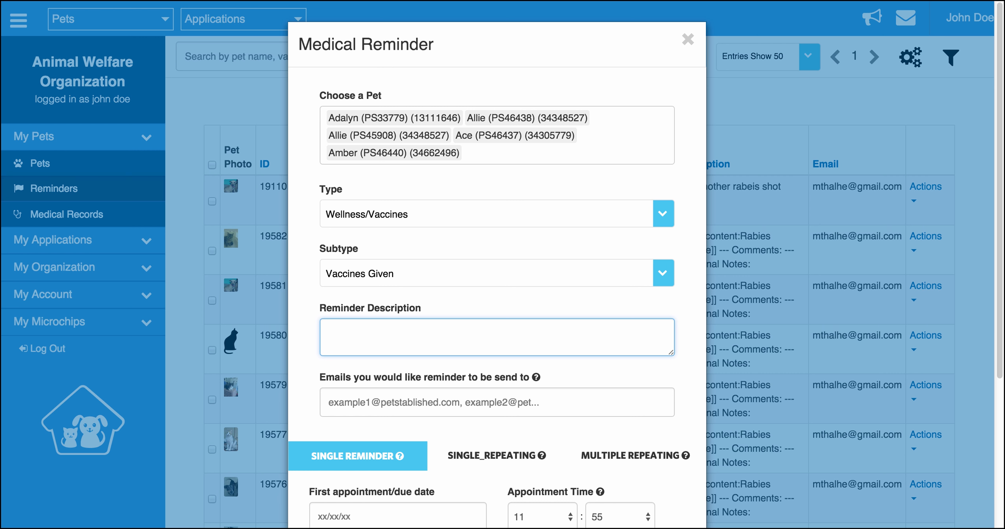
pyautogui.write('Rabies Booster Shot')
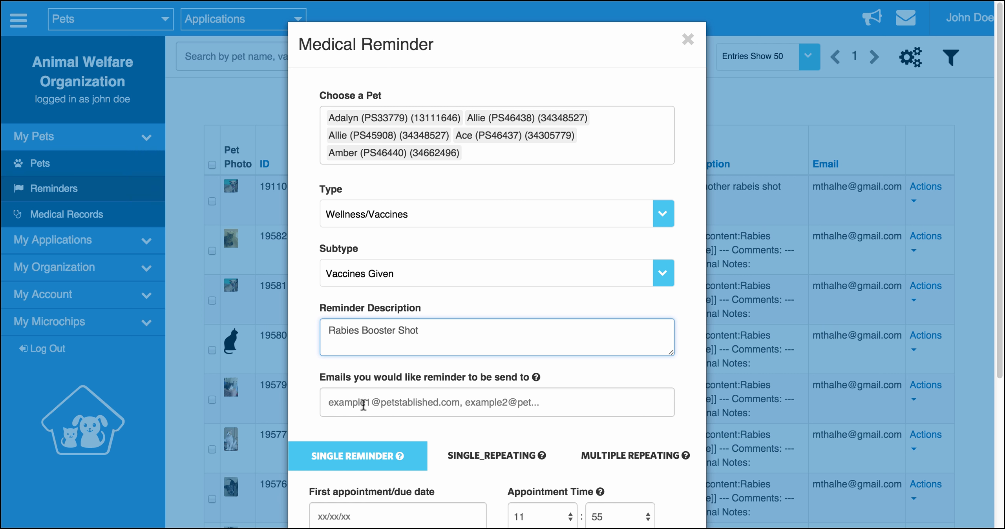
pyautogui.click(362, 402)
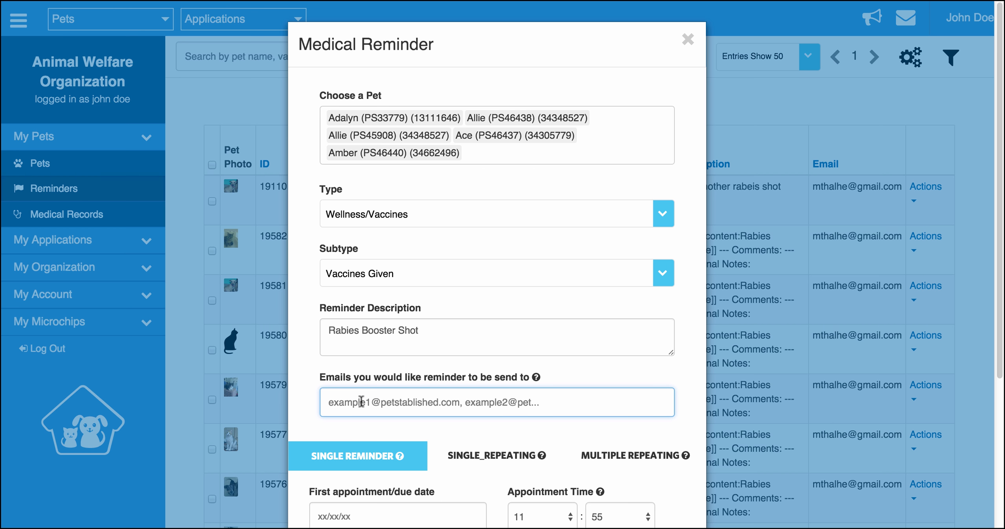
pyautogui.write('test@te')
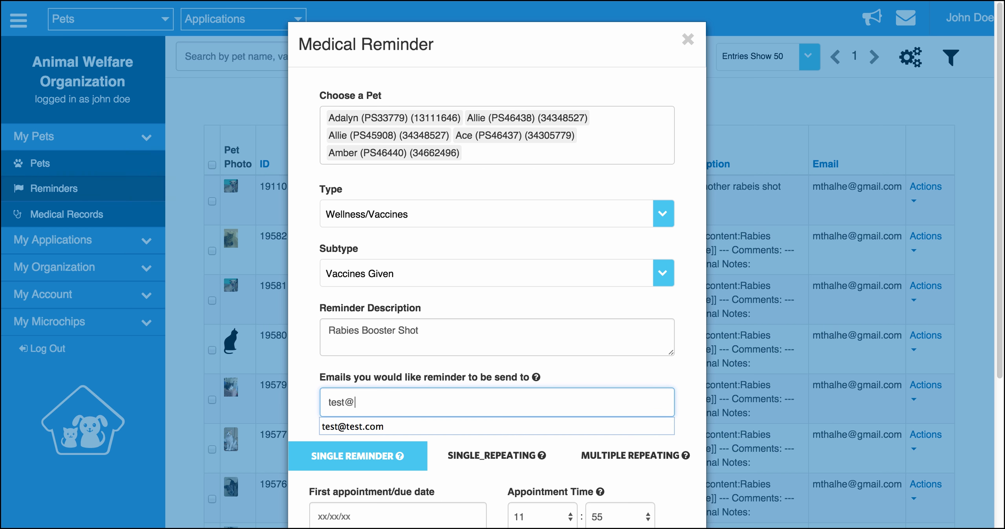
pyautogui.write('st.com')
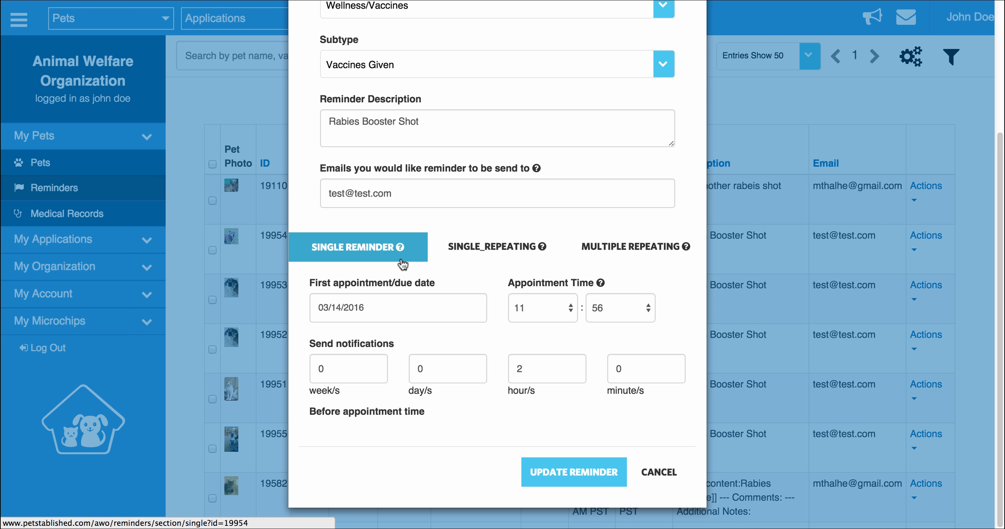
# Step: Try a single repeating schedule of every 1 Day/s, return to the single reminder and discard the edit
pyautogui.click(486, 257)
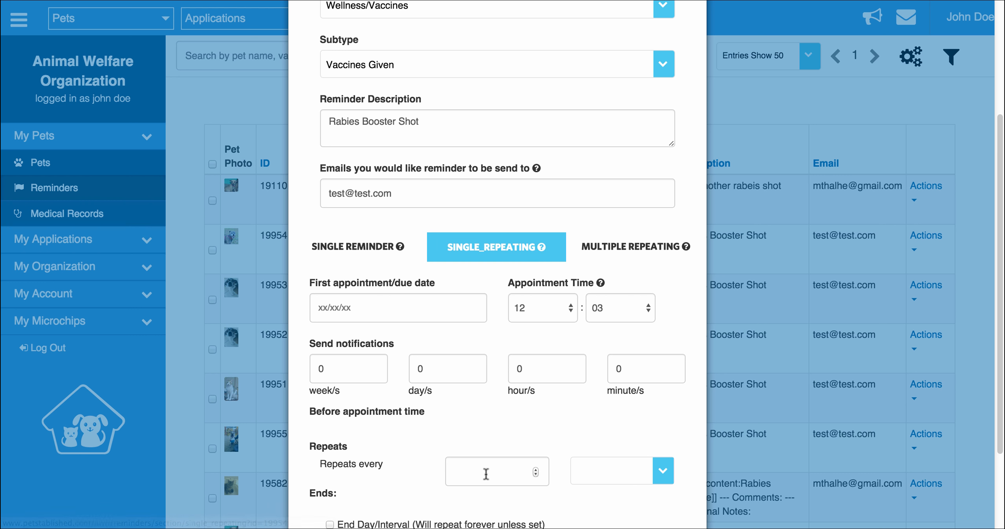
pyautogui.click(502, 467)
pyautogui.write('1')
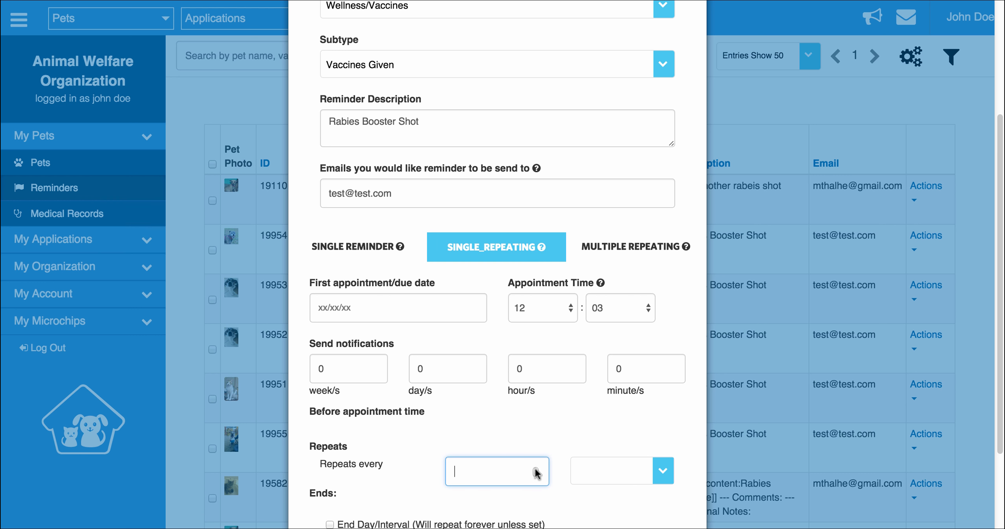
pyautogui.click(618, 468)
pyautogui.click(619, 482)
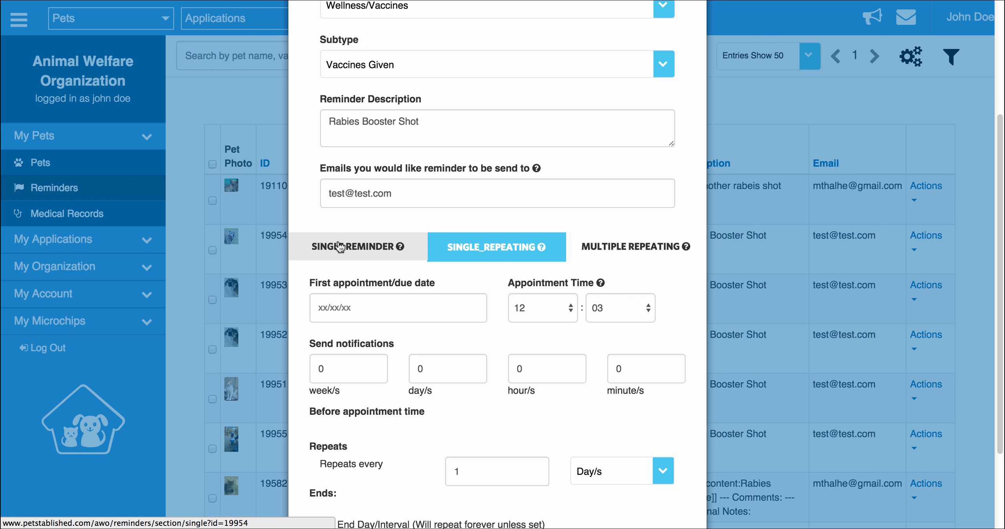
pyautogui.click(340, 246)
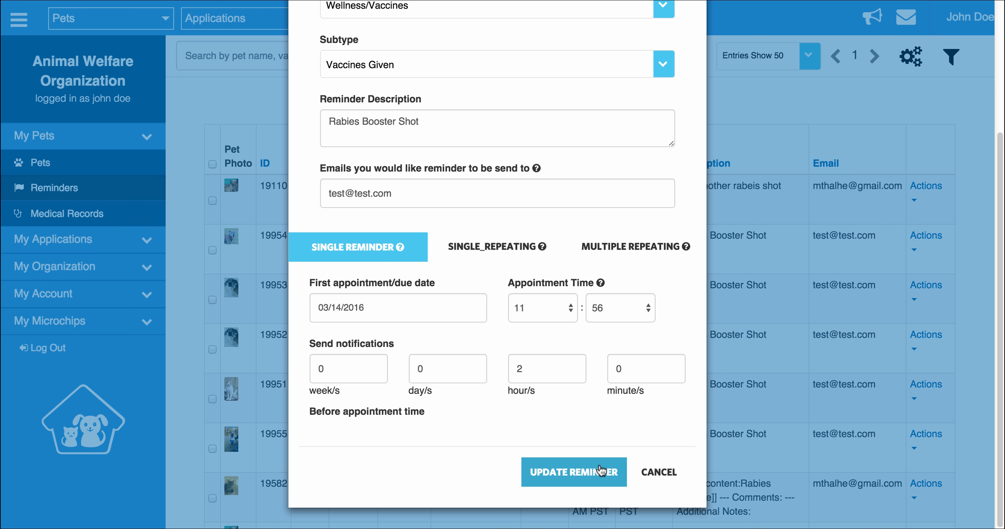
pyautogui.click(645, 477)
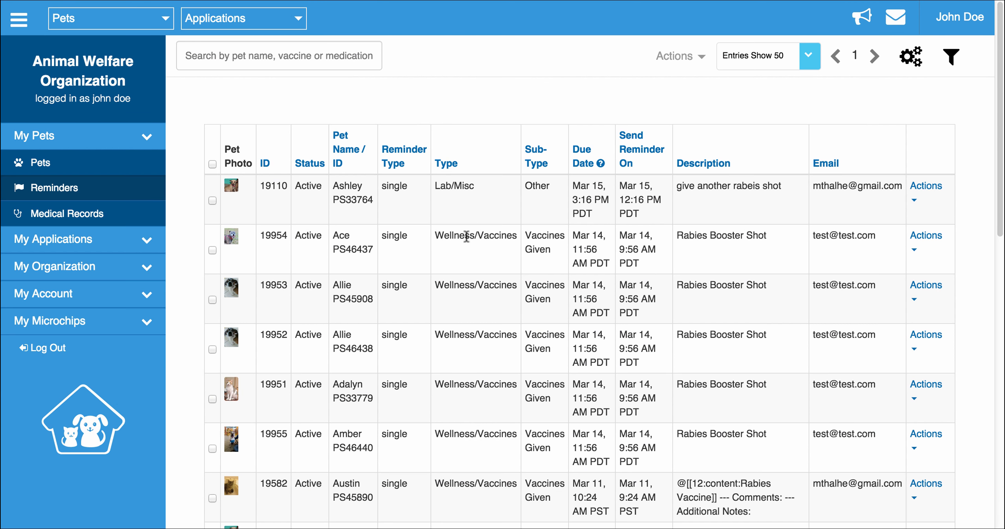
pyautogui.moveTo(465, 236); pyautogui.dragTo(734, 459)
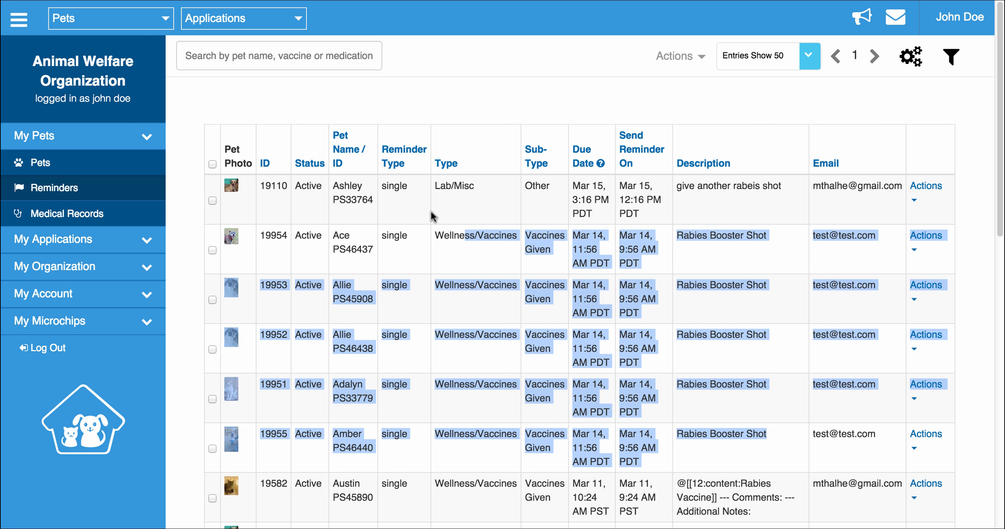
pyautogui.click(528, 196)
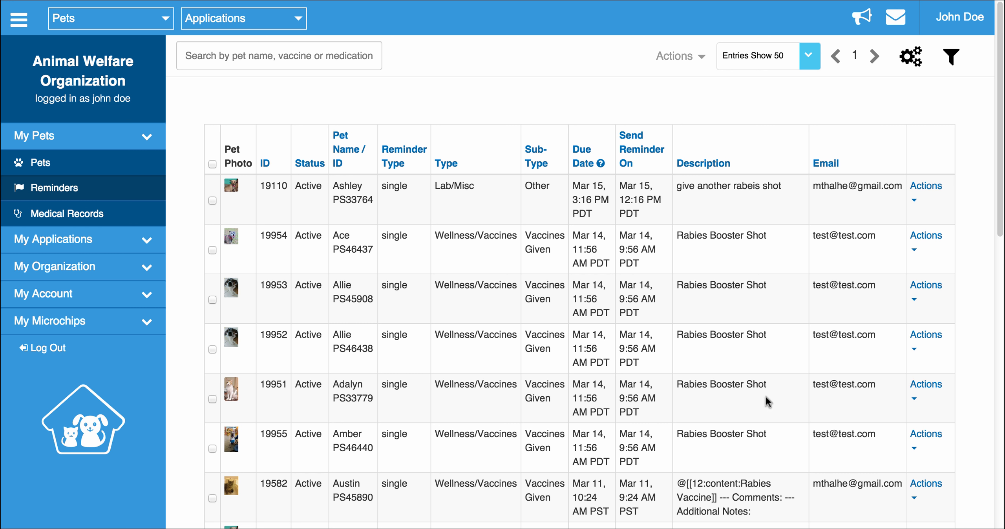
pyautogui.moveTo(769, 440); pyautogui.dragTo(653, 274)
pyautogui.click(697, 274)
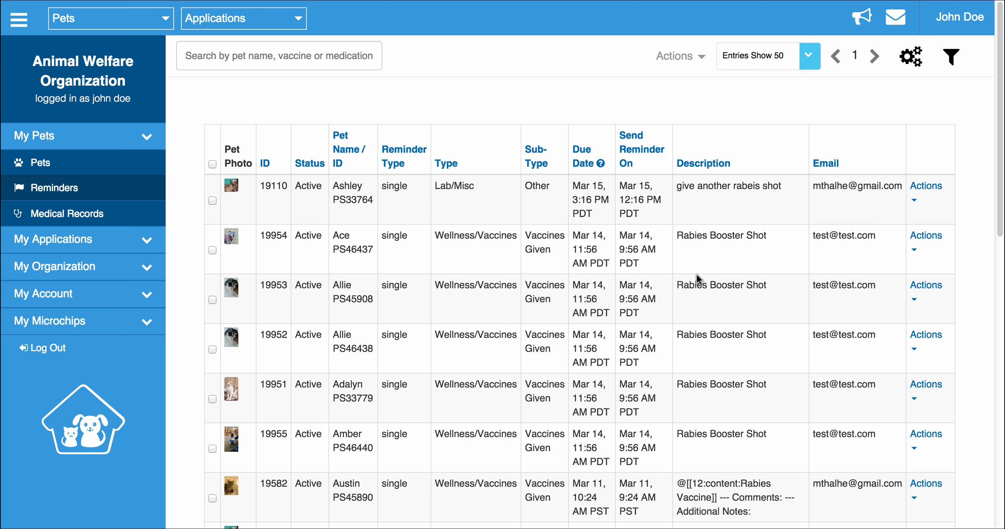